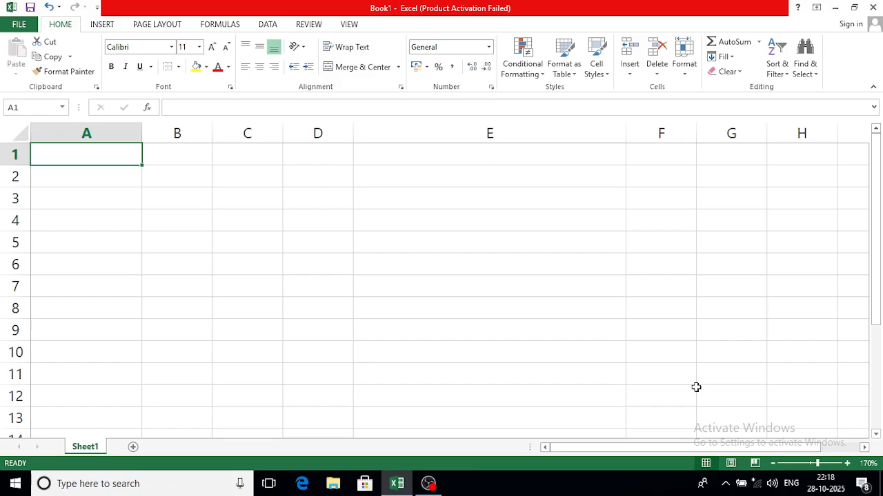
Step: Enter the column header "specification" in cell A1
type("spec")
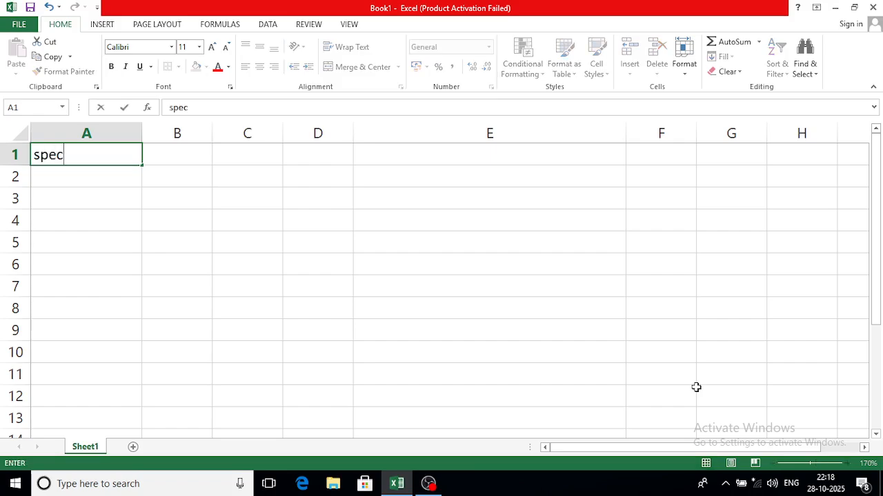
type("ification")
key("Return")
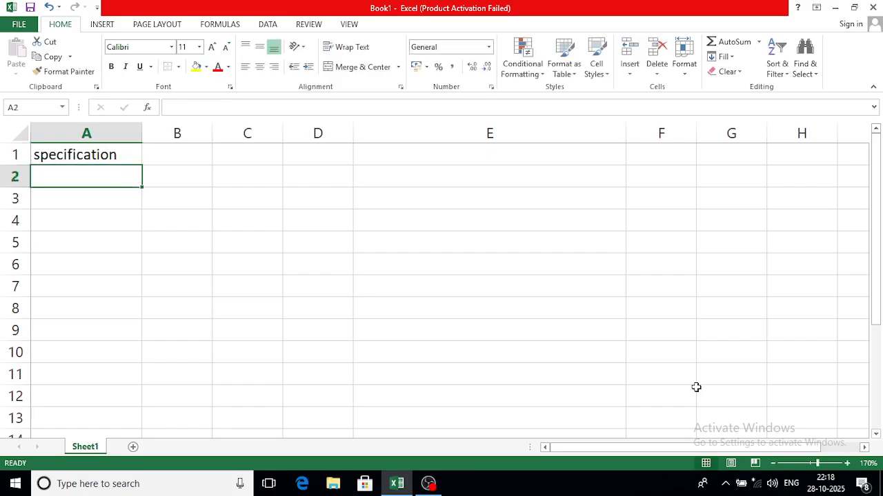
Step: List the specifications s1 through s6 down column A in cells A2 to A7
type("s1")
key("Return")
type("s2")
key("Return")
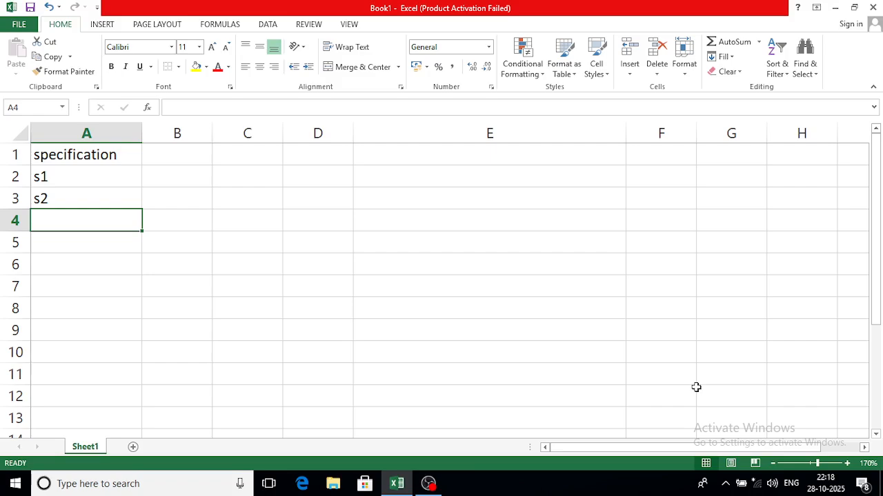
type("s3")
key("Return")
type("s4")
key("Return")
type("s5")
key("Return")
type("s")
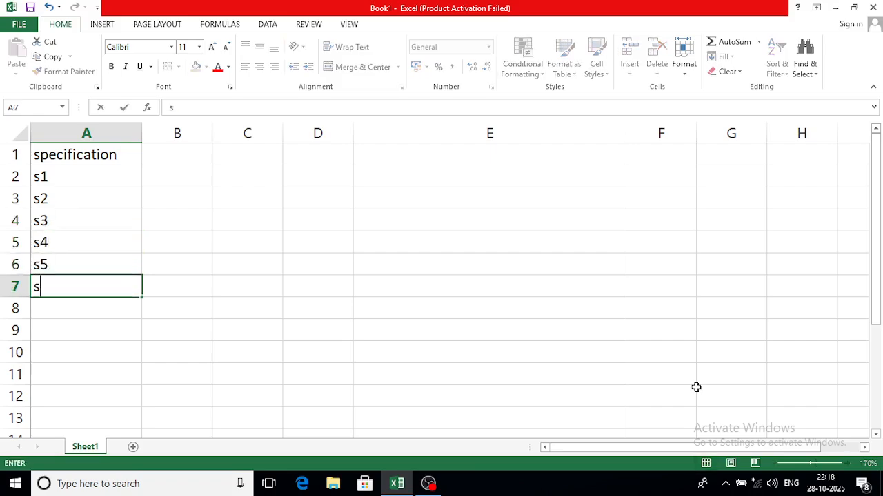
type("6")
key("Return")
Step: Enter the year headers 2023, 2024 and 2025 in cells B1, C1 and D1
key("Up")
key("Up")
key("Up")
key("Up")
key("Up")
key("Up")
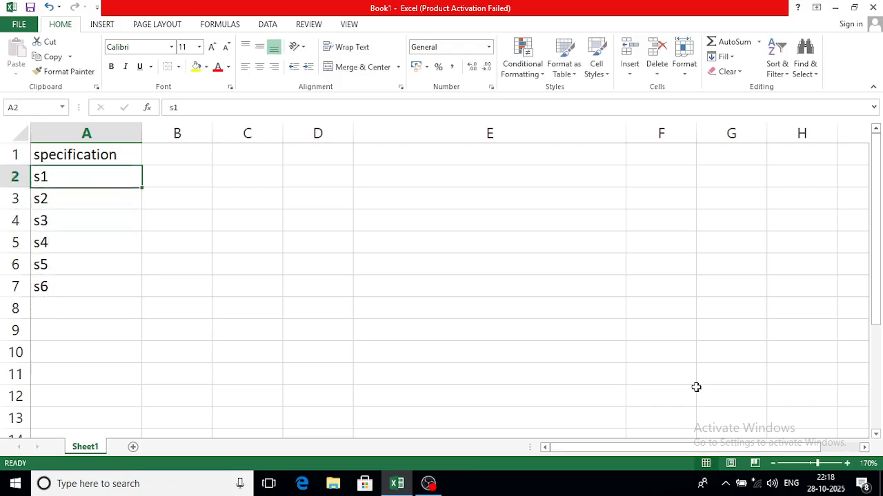
key("Up")
key("Right")
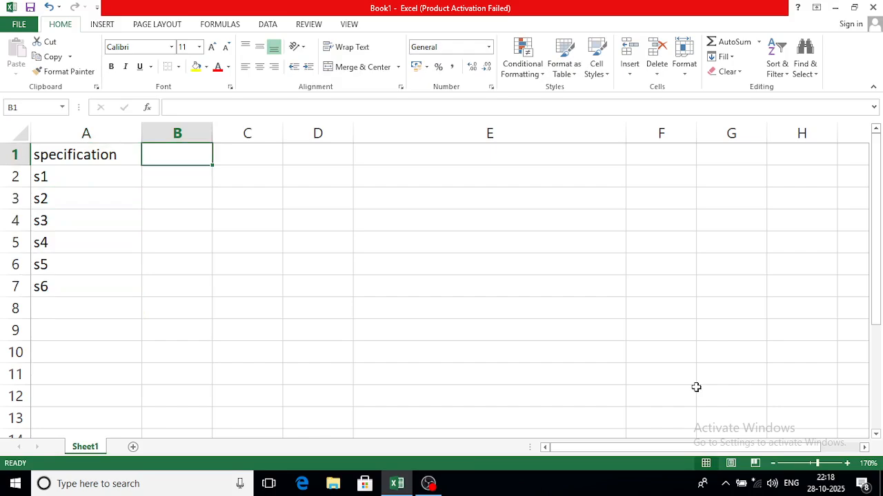
type("2023")
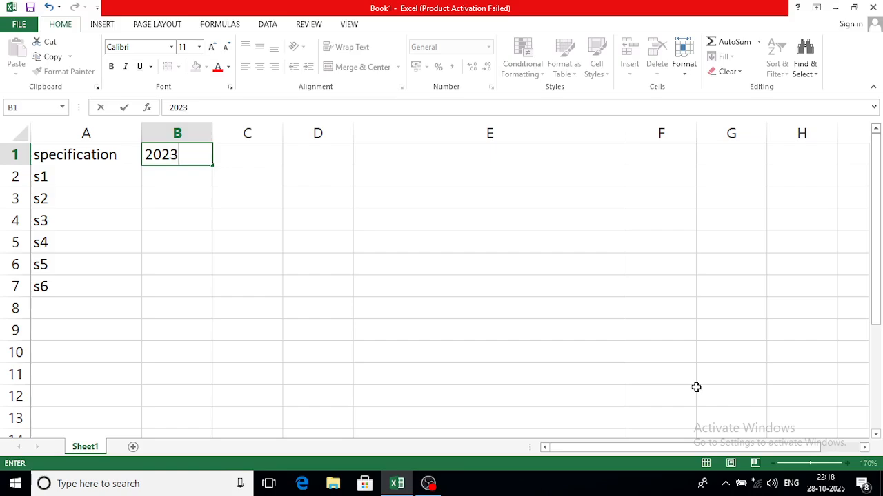
key("Right")
type("2024")
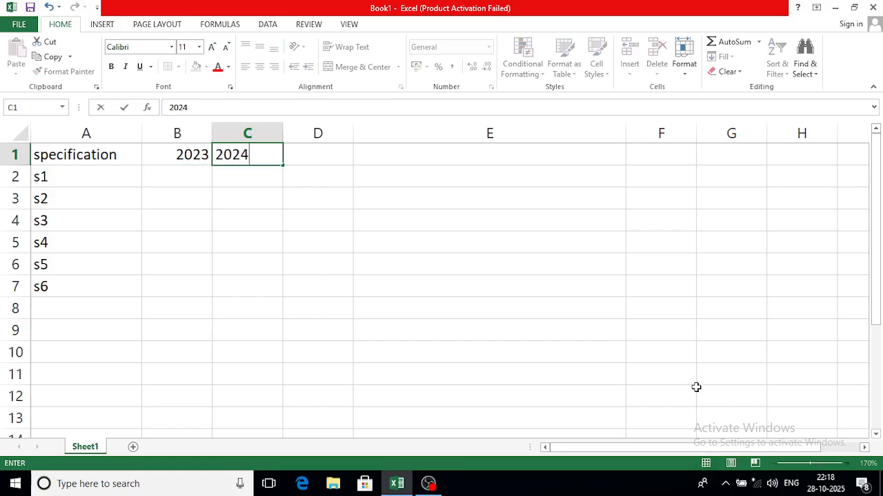
key("Right")
type("20")
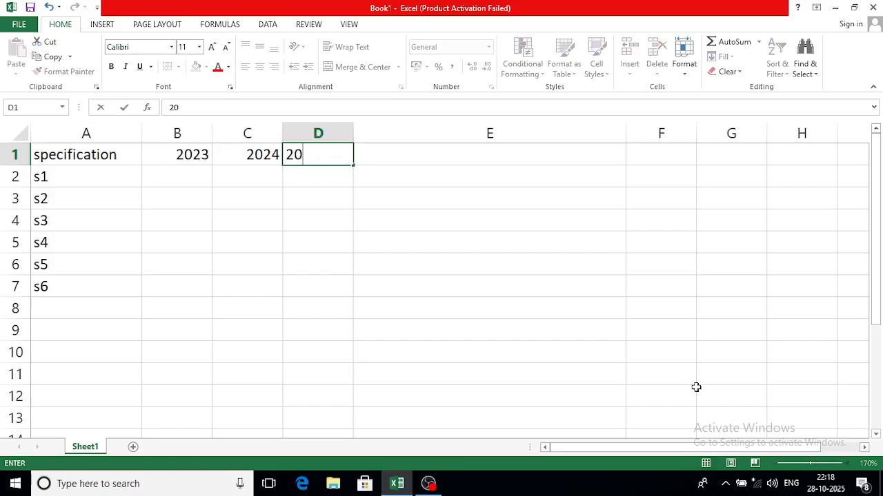
type("25")
key("Return")
Step: Fill the 2023 column with o1 in B2, o2 in B3, o3 in B5 and o4 in B6, leaving B4 blank
key("Left")
key("Left")
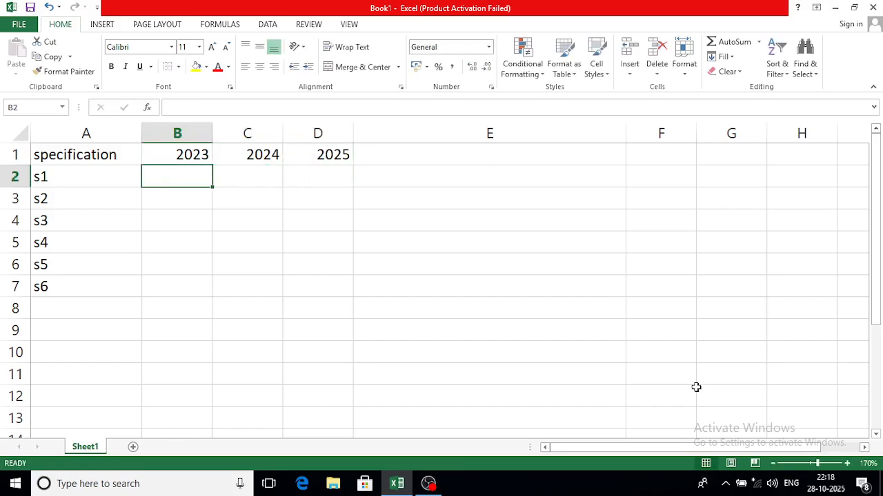
type("o1")
key("Return")
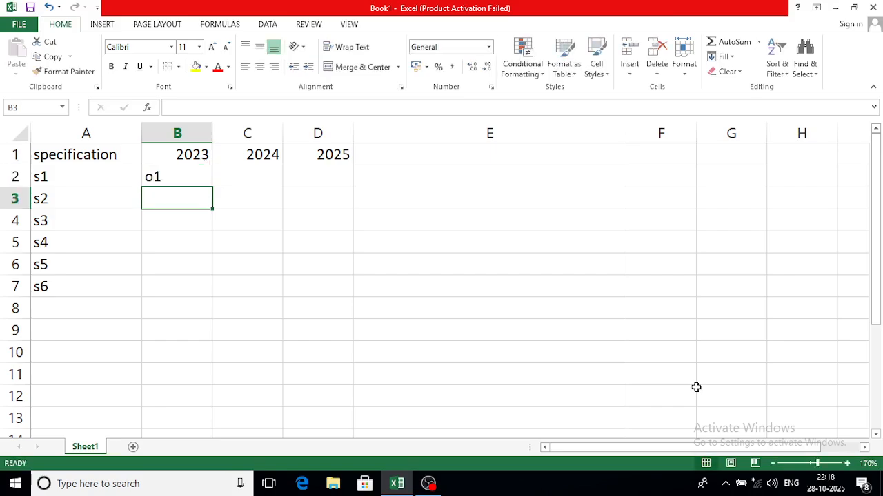
type("o2")
key("Return")
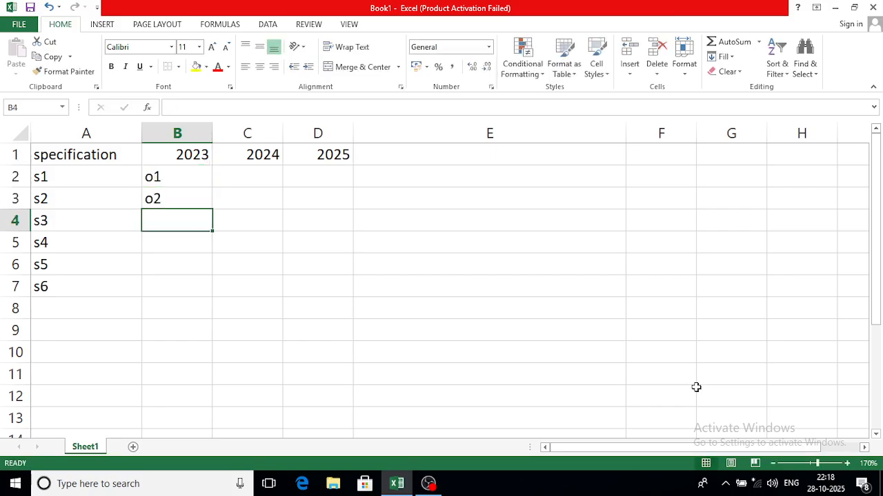
key("Return")
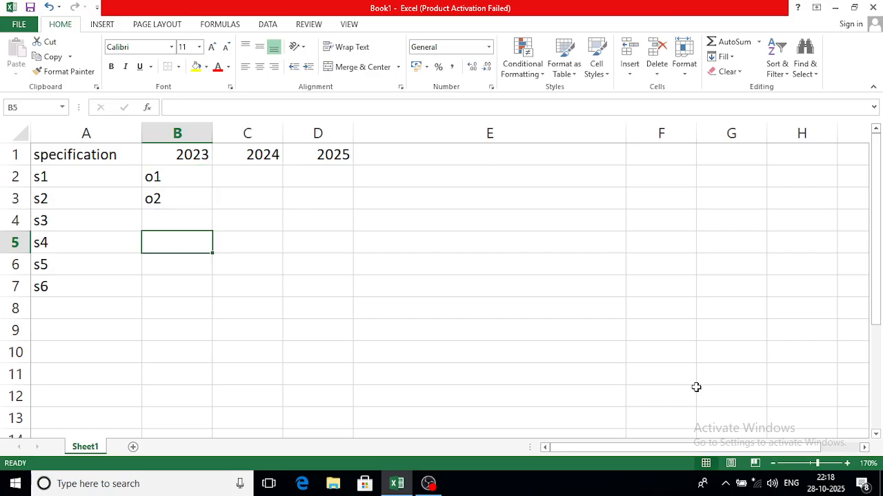
type("o3")
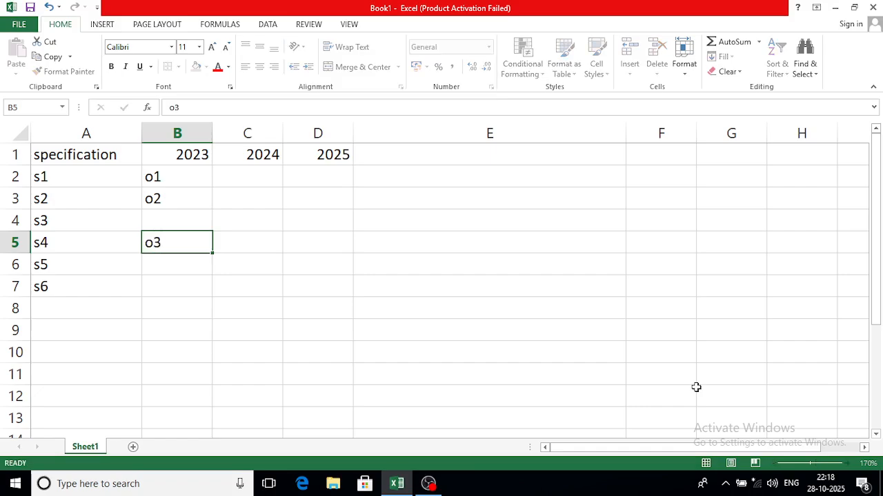
key("Return")
type("o4")
key("Return")
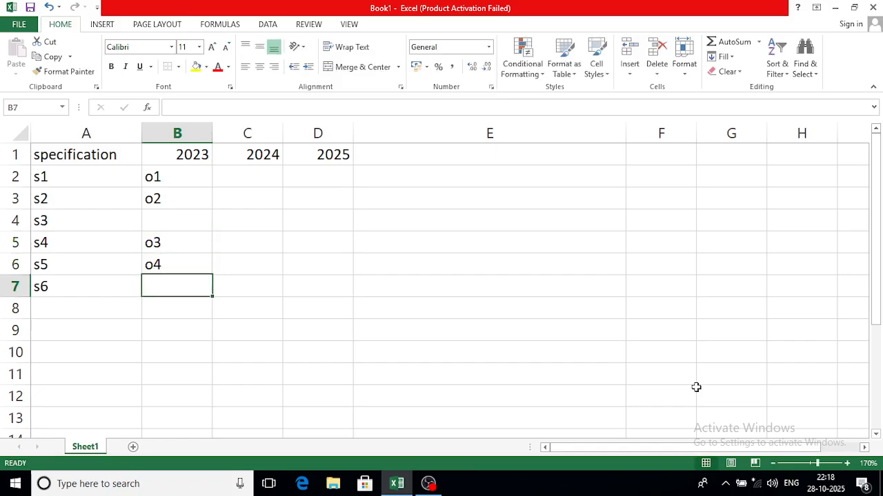
Step: Apply all borders to the table range A1:D7
key("Right")
key("Right")
key("Up")
key("Up")
key("Up")
key("Up")
key("Up")
key("Up")
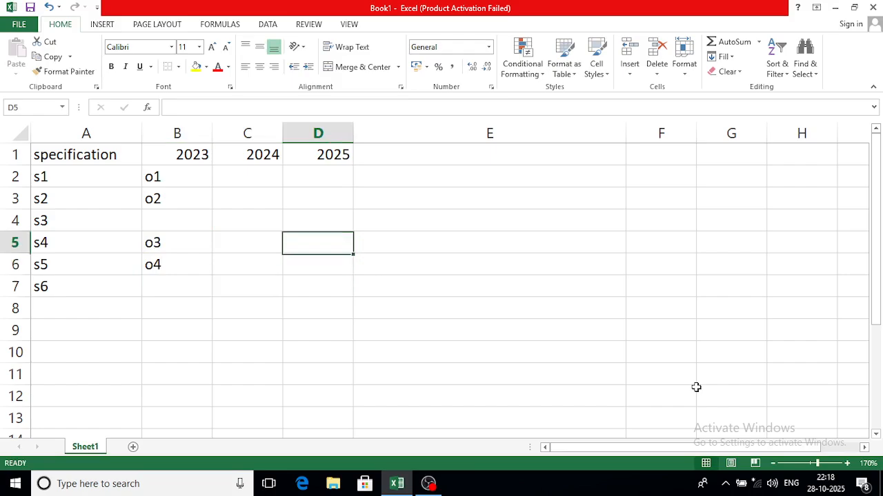
key("Left")
key("Left")
key("Left")
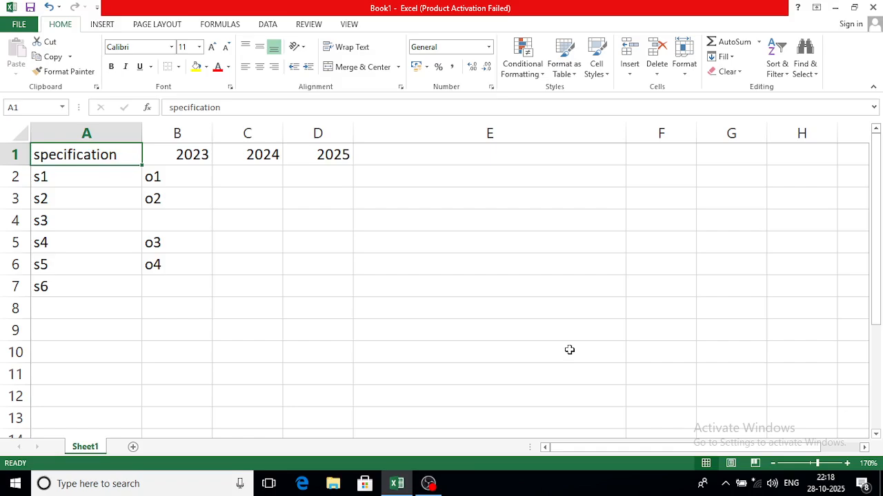
key("shift+Right")
key("shift+Right")
key("shift+Down")
key("shift+Down")
key("shift+Down")
key("shift+Down")
key("shift+Down")
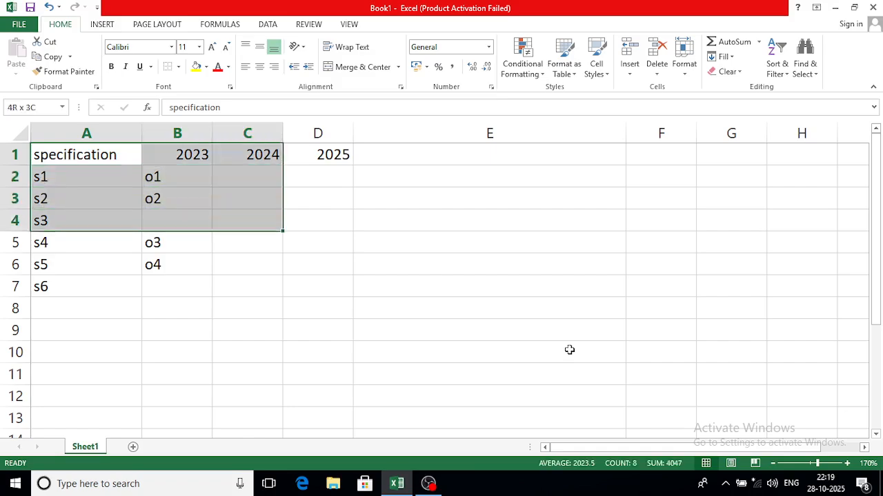
key("shift+Down")
key("shift+Right")
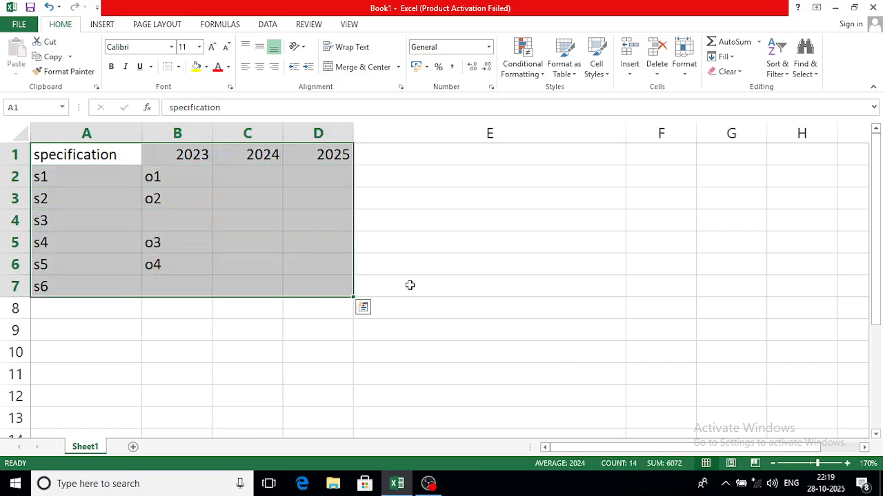
left_click(178, 66)
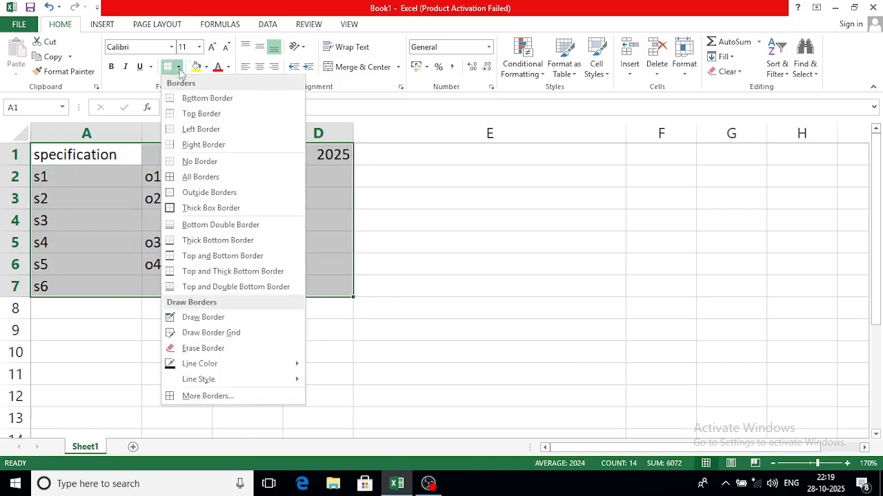
left_click(176, 176)
Step: Fill the 2024 column with o5 in C2, o6 in C4 and o7 in C6, leaving C3 and C5 blank
left_click(220, 176)
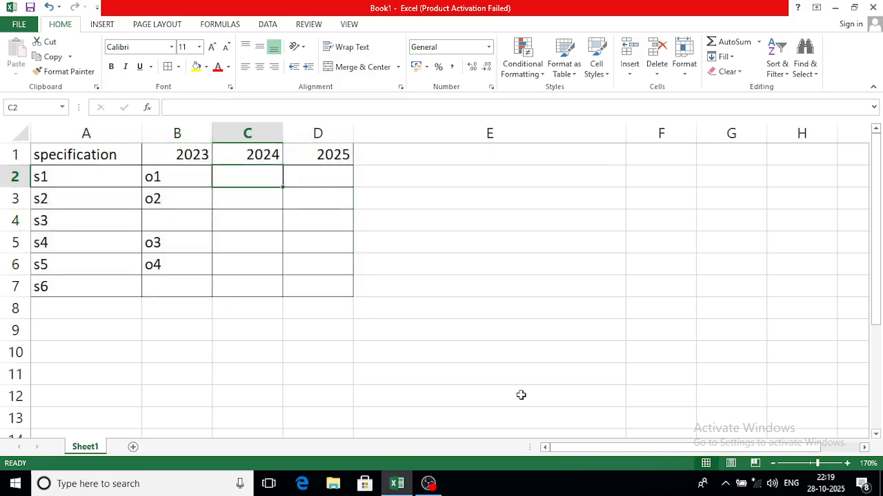
type("o5")
key("Return")
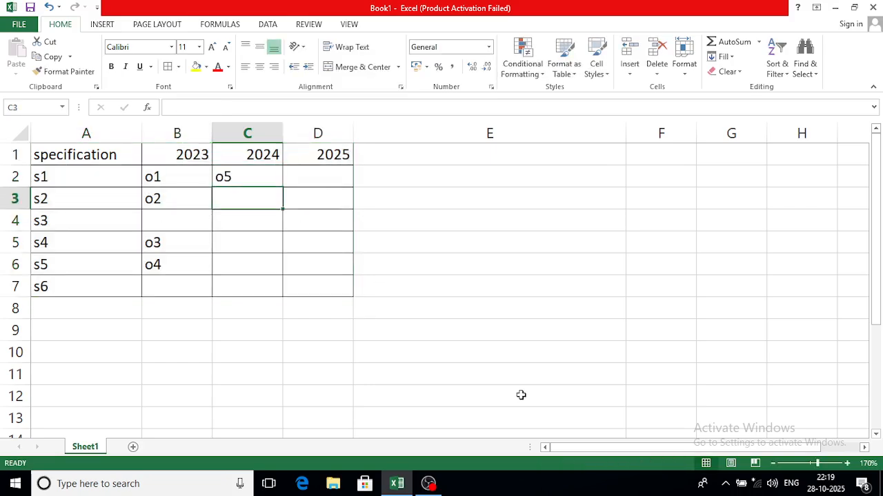
key("Return")
type("o6")
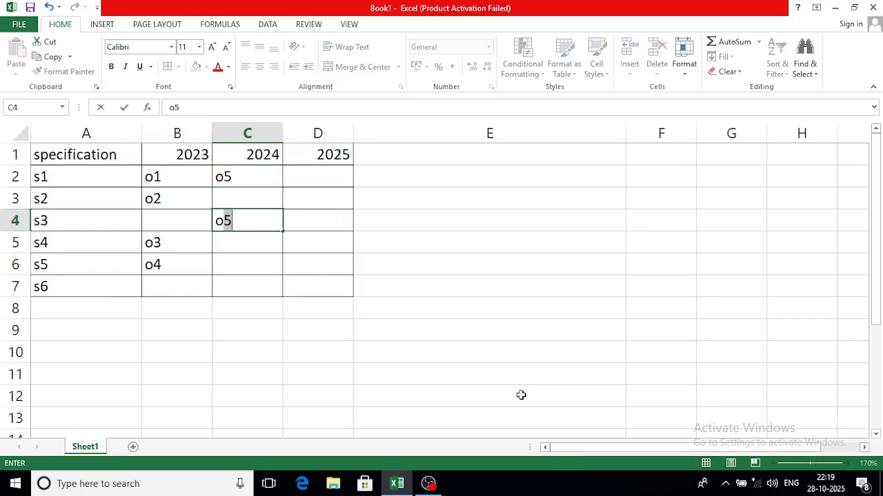
key("Return")
key("Return")
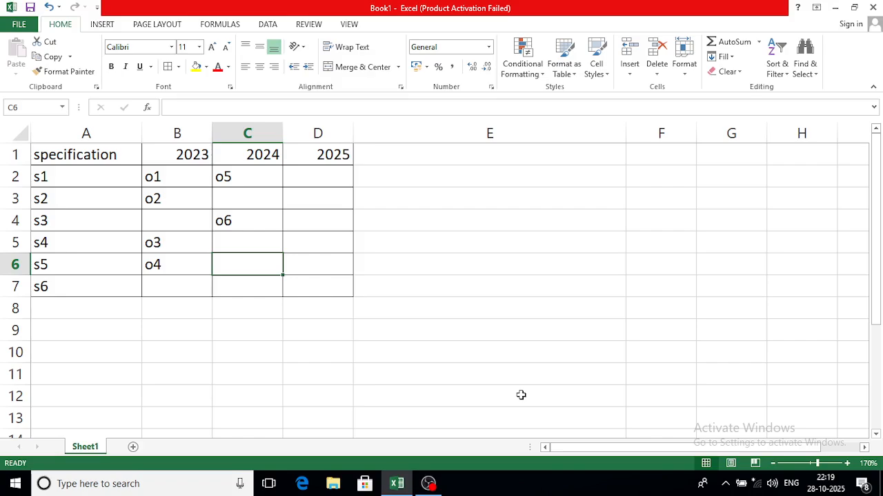
type("o7")
key("Return")
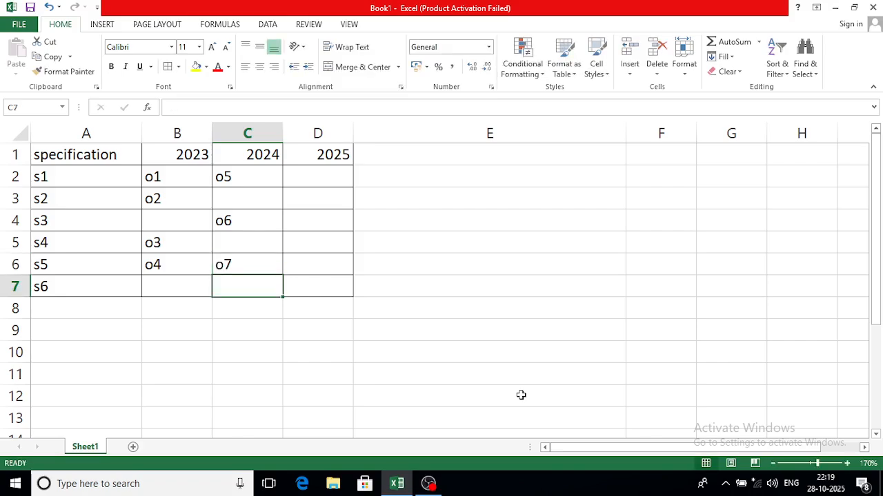
Step: Fill the 2025 column with o8 in D2, o9 in D4 and o10 in D5, leaving D3 blank
key("Up")
key("Up")
key("Up")
key("Right")
key("Up")
key("Up")
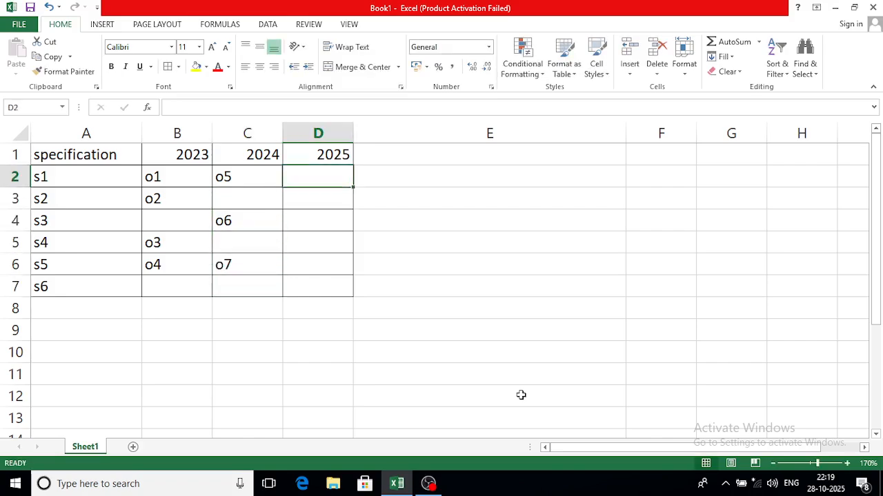
type("o8")
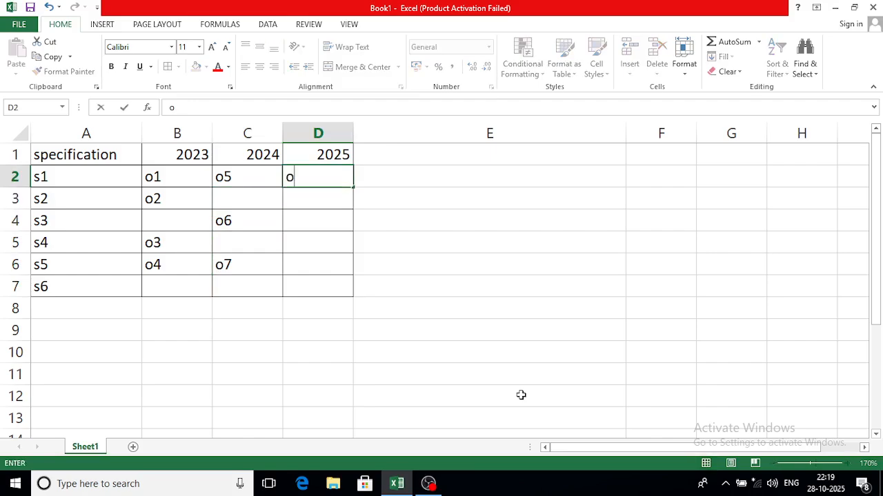
key("Return")
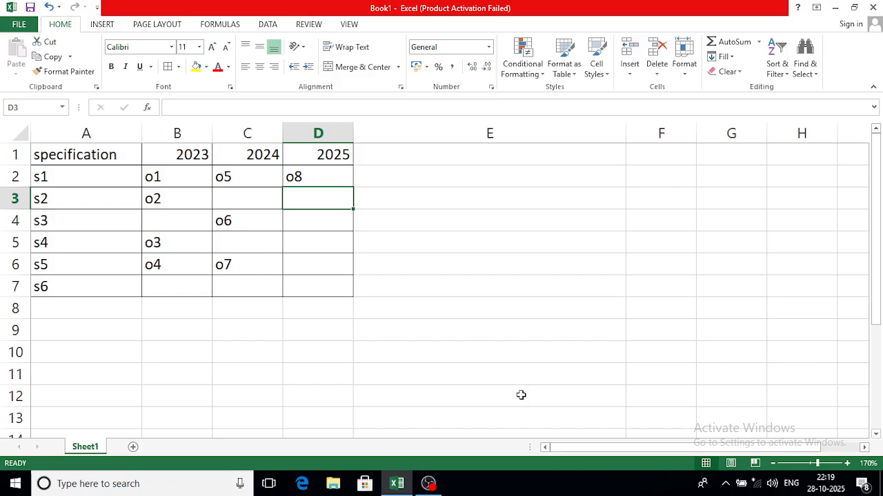
key("Down")
type("o9")
key("Return")
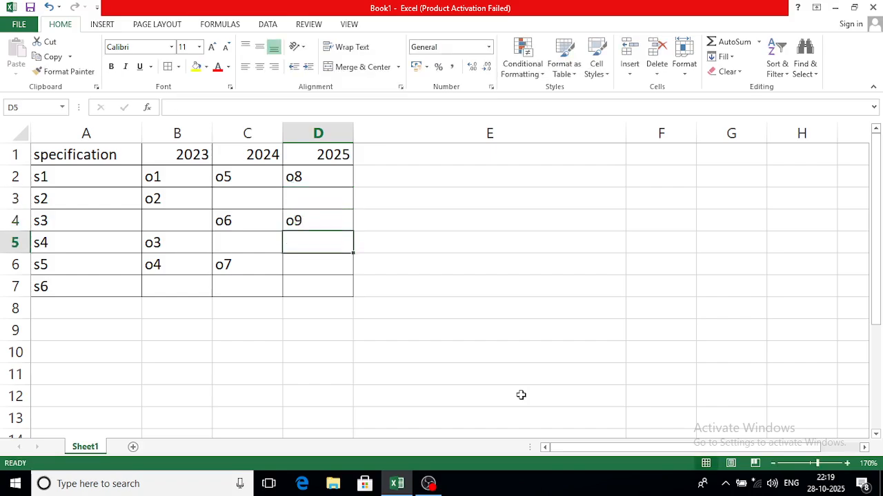
type("o10")
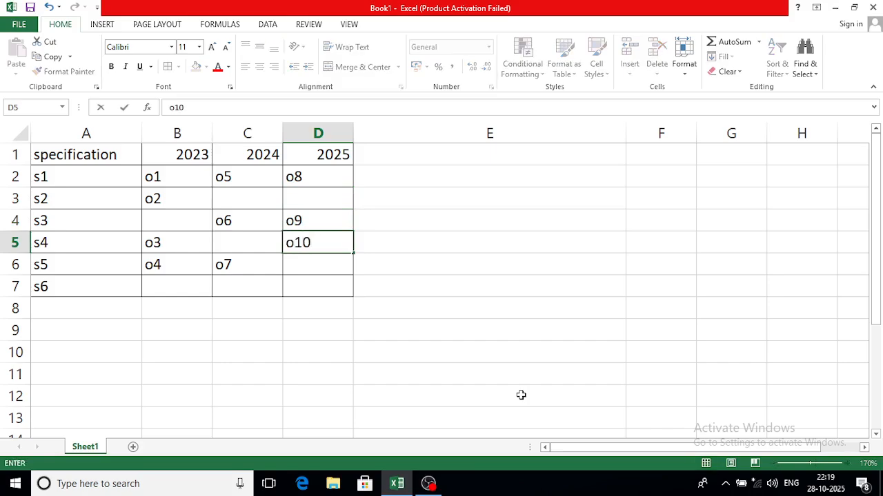
key("Return")
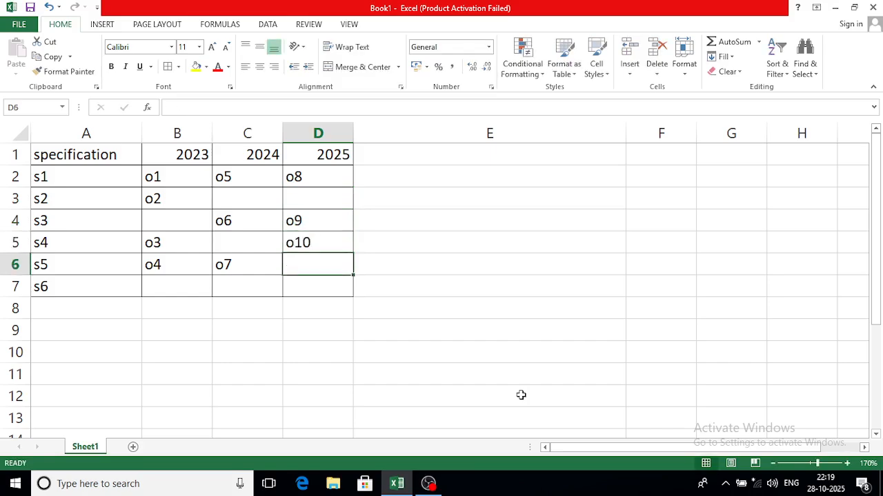
Step: Enter the header "order received in a year or not" in E1, beside the 2025 column
key("Up")
key("Up")
key("Up")
key("Up")
key("Up")
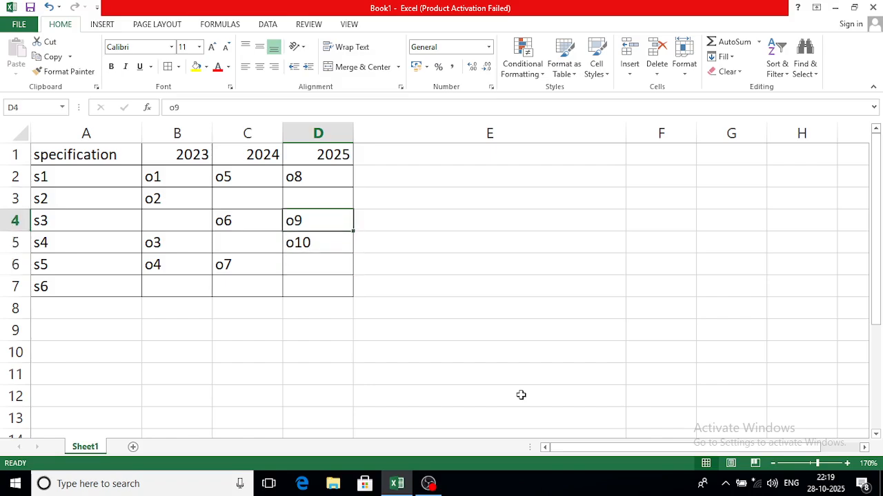
key("Right")
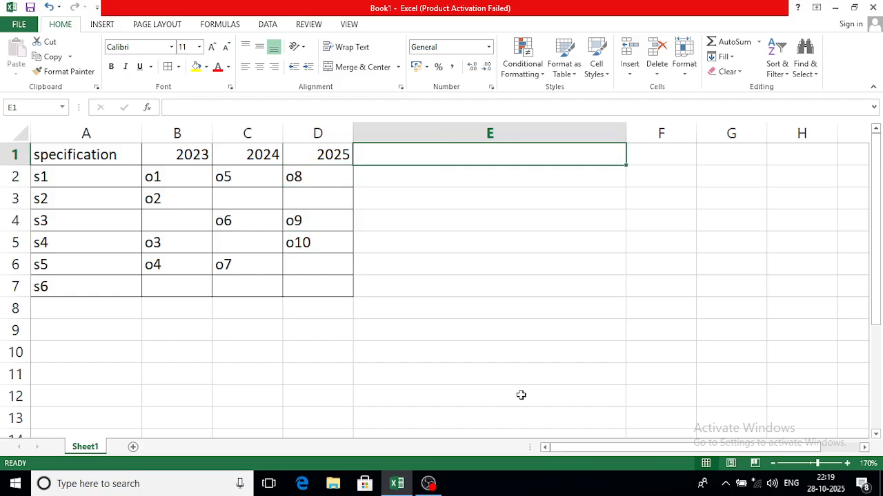
type("order ")
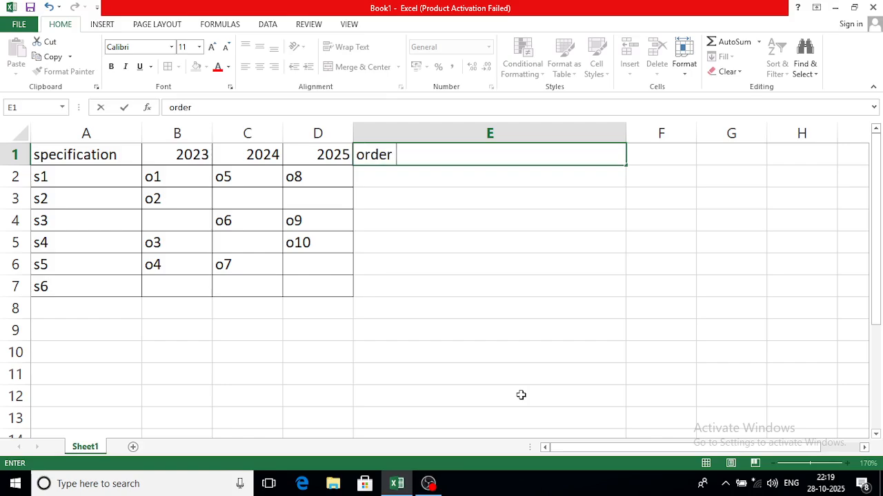
type("received i")
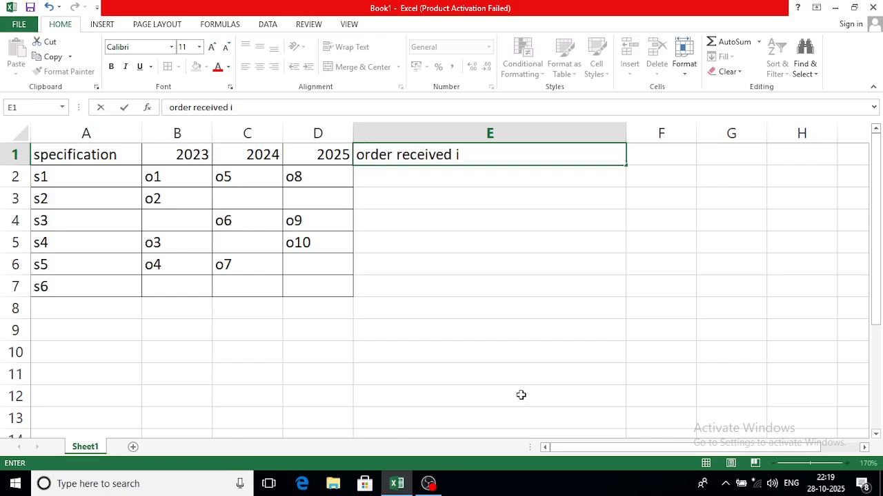
type("n a year")
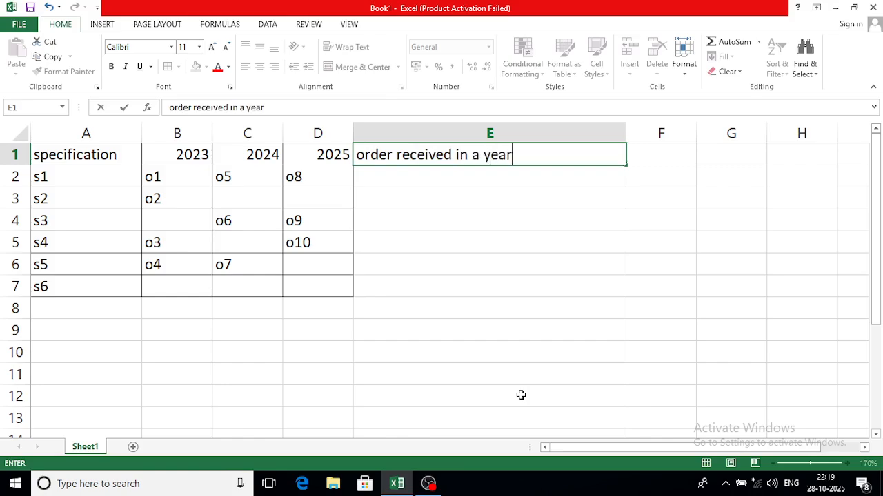
type(" or not")
key("Left")
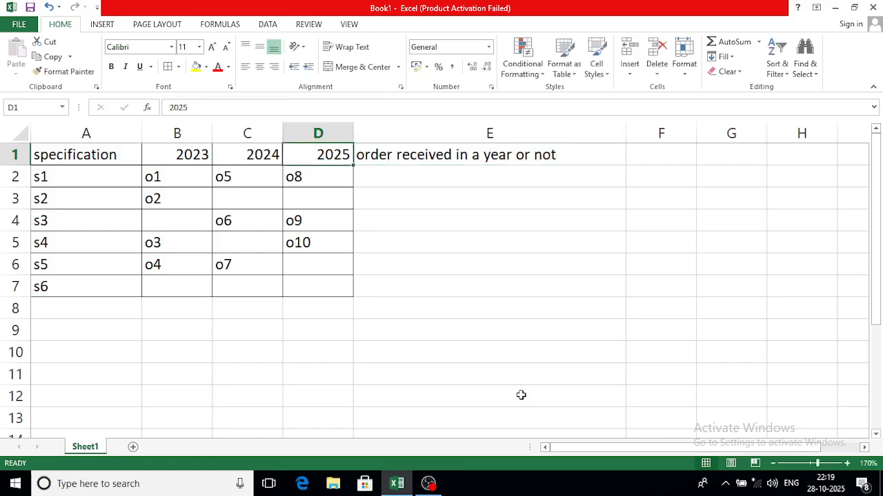
Step: Edit the E1 header so it reads "order received in any year or not"
key("Right")
key("F2")
key("Left")
key("Left")
key("Left")
key("Left")
key("Left")
key("Left")
key("Left")
key("Left")
key("Left")
key("Left")
key("Left")
key("Left")
key("Left")
key("Left")
key("Left")
key("Left")
key("Left")
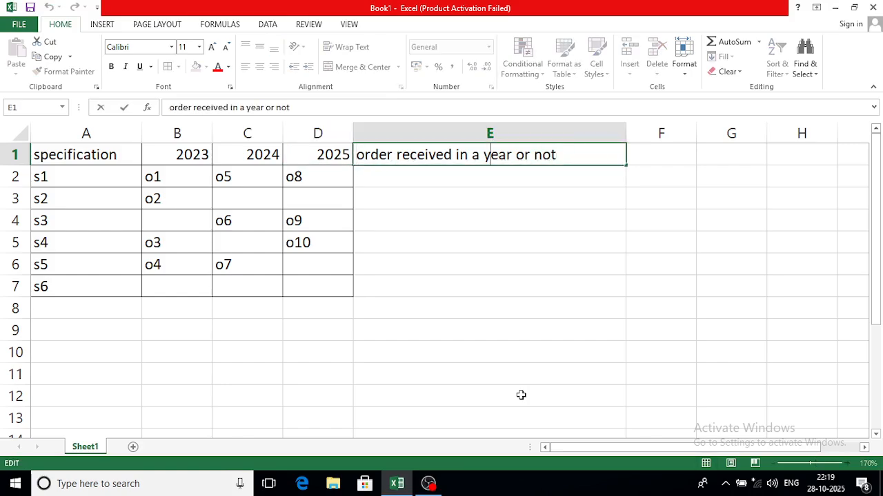
key("Right")
key("Right")
key("Right")
key("Right")
key("Right")
type("ny")
key("Return")
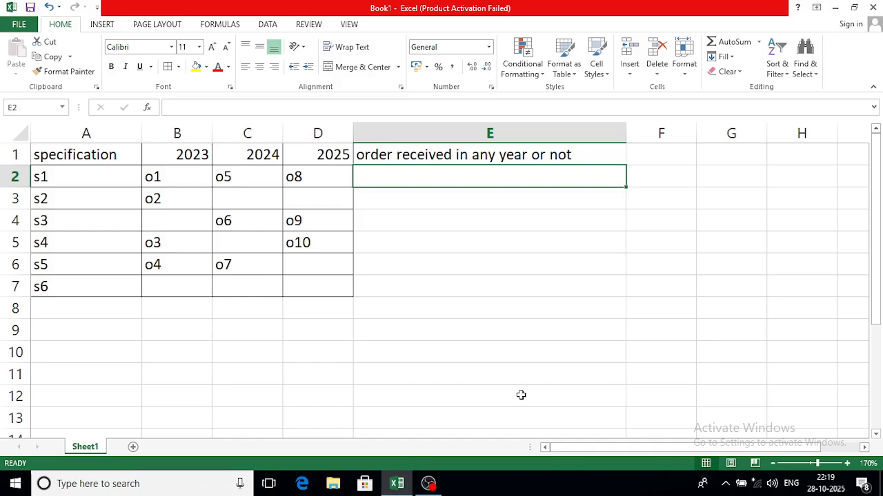
Step: Begin an IF formula in E2 with an OR test whose first condition is ISBLANK(B2)=false
type("=if(")
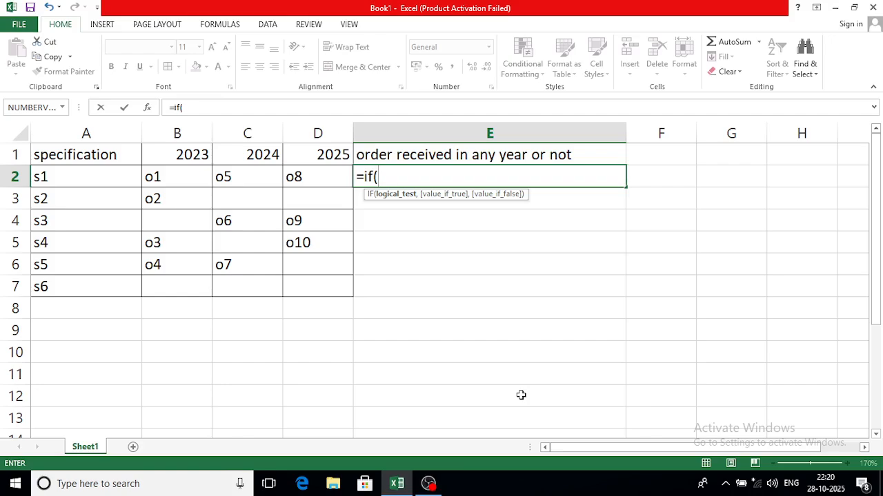
type("or")
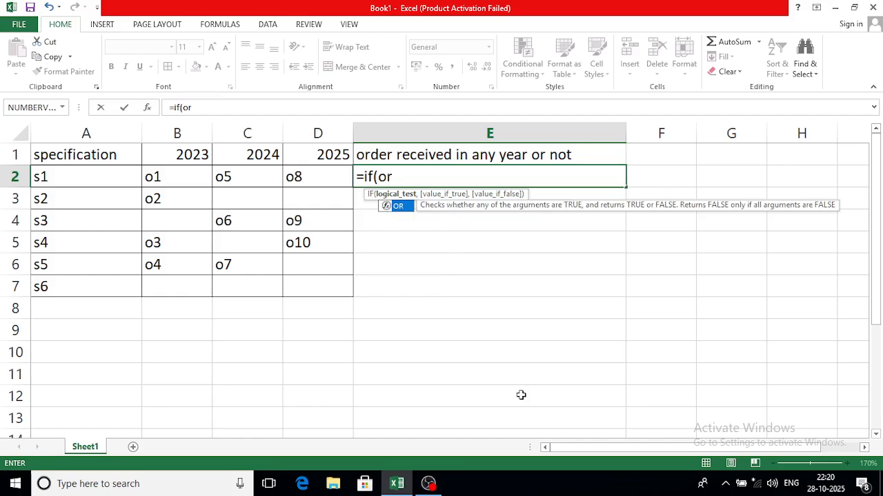
type("(")
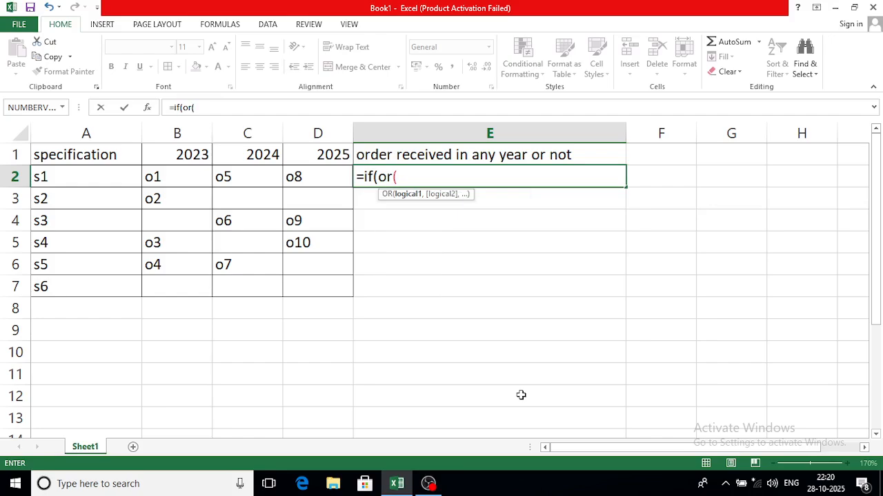
type("is")
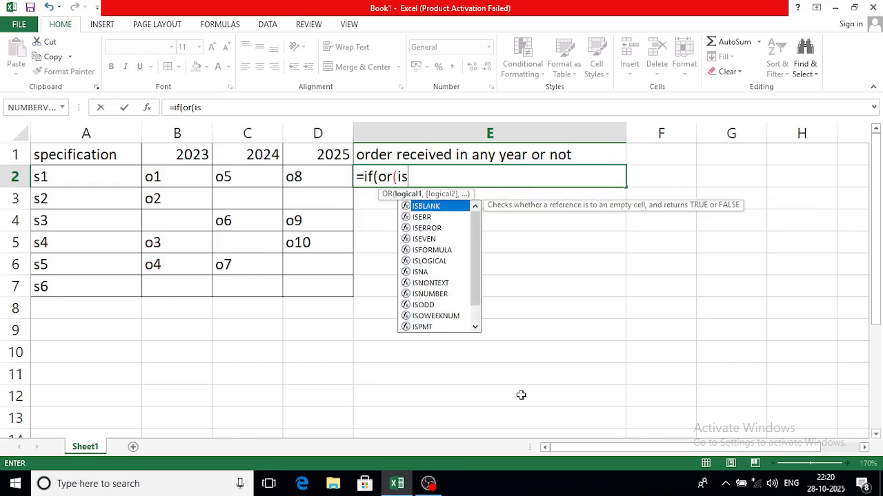
type("balnk")
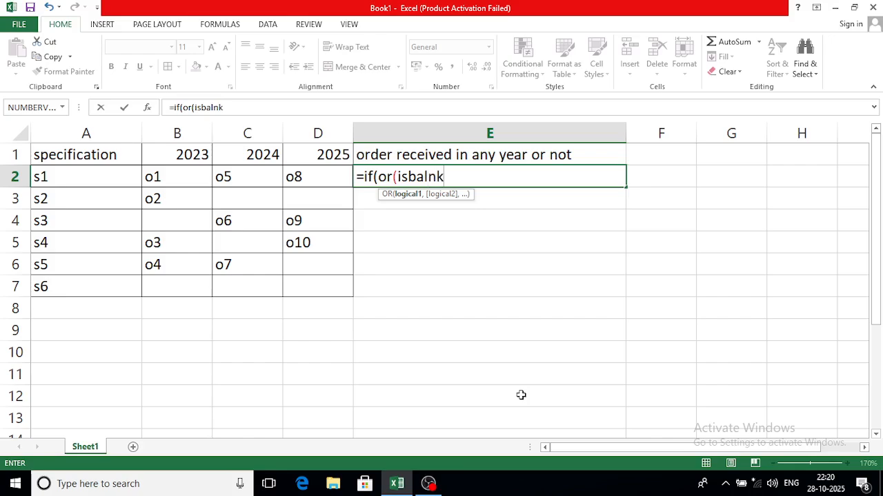
key("BackSpace")
key("BackSpace")
key("BackSpace")
key("BackSpace")
type("lank")
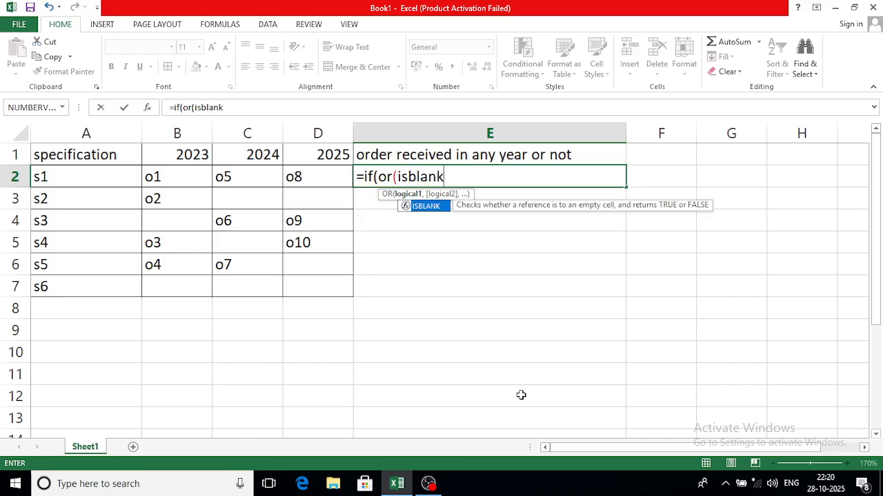
type("(")
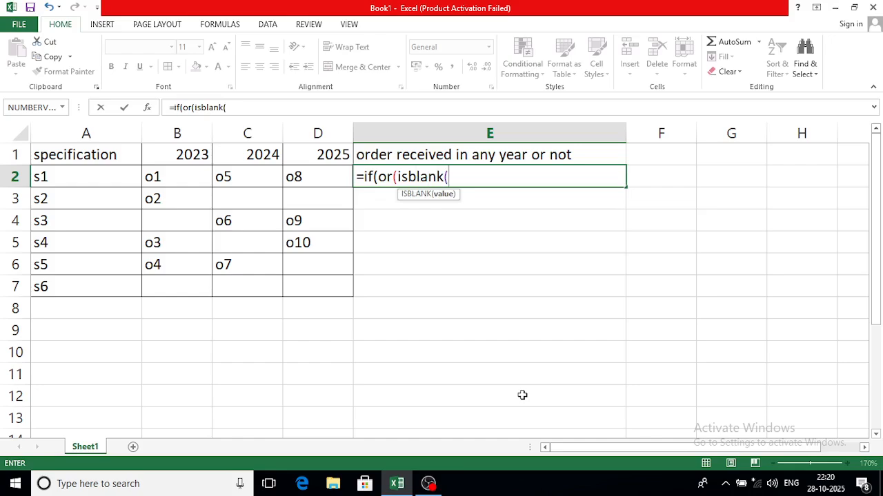
left_click(194, 172)
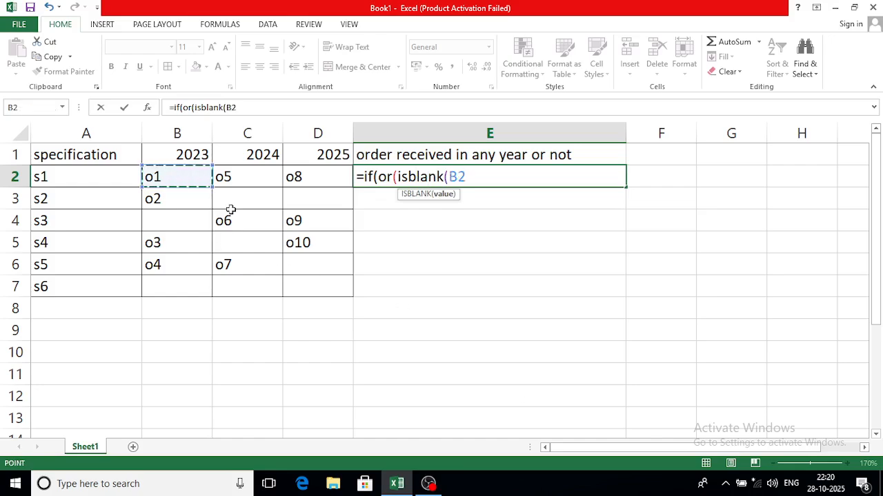
type(")=")
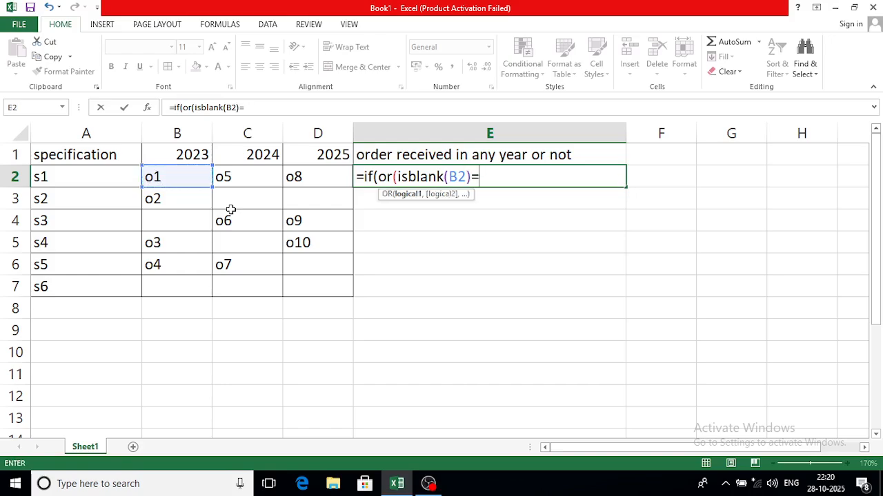
type("false")
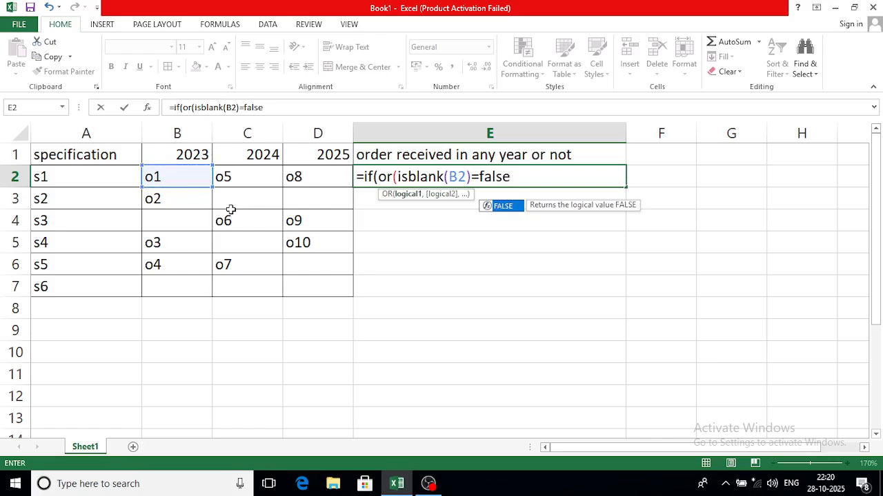
type(",")
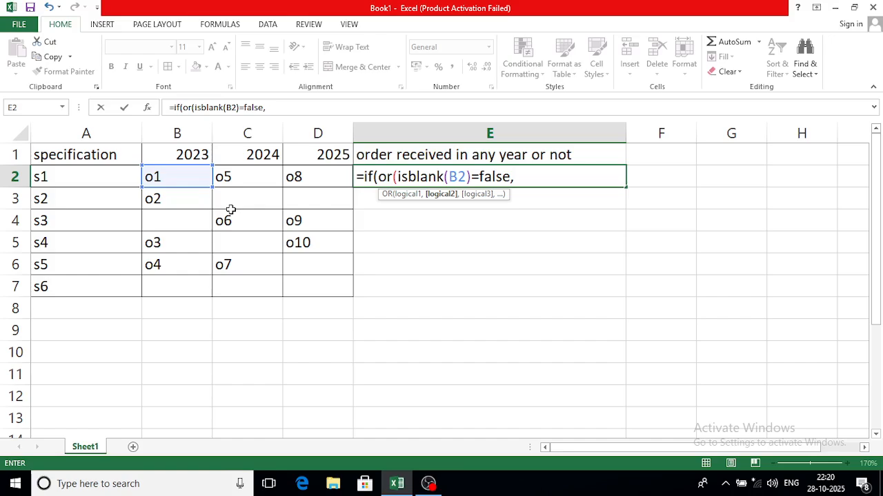
Step: Add the conditions ISBLANK(C2)=false and ISBLANK(D2)=false to the OR test in E2 and close the OR
type("isblank(")
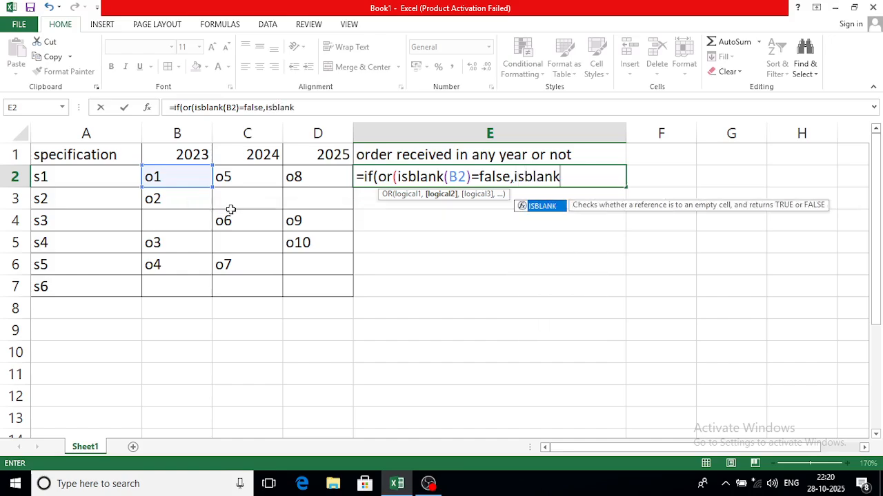
left_click(255, 185)
type(")=fa")
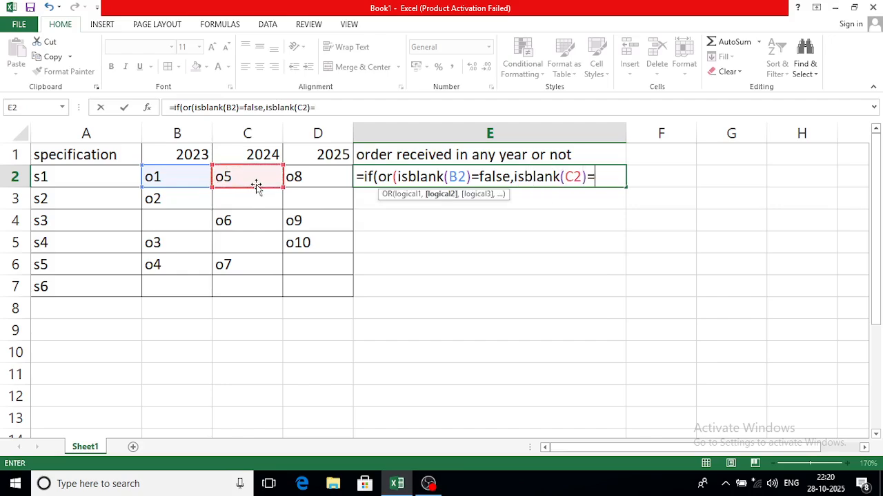
type("lse")
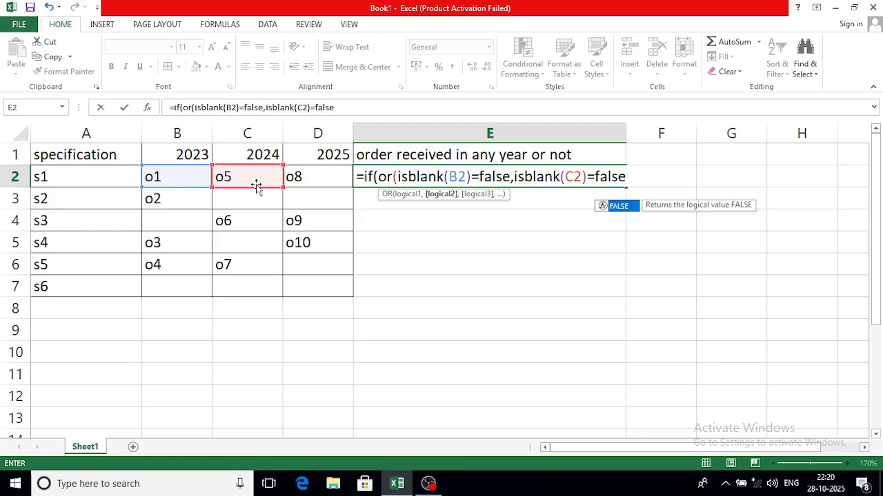
type(",")
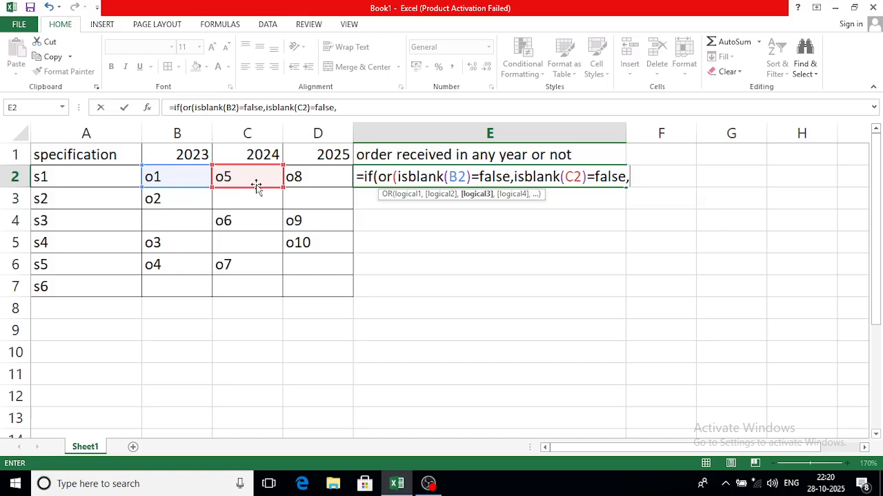
type("isblank")
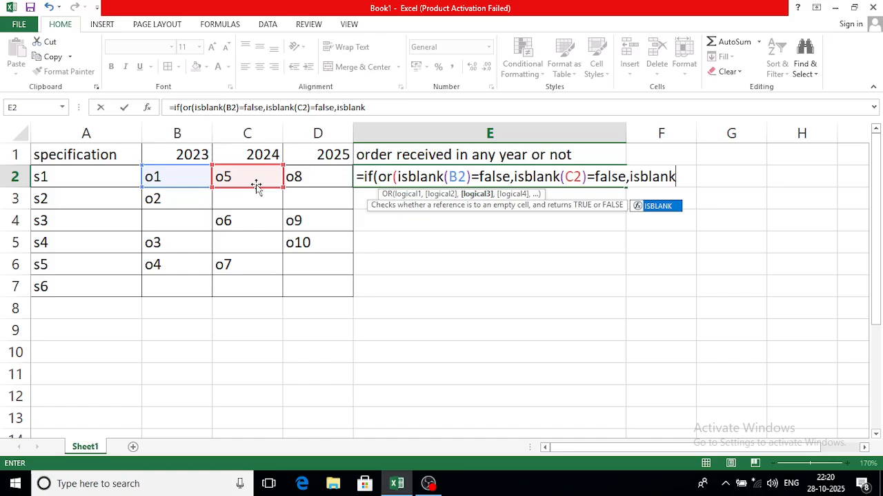
type("(")
left_click(329, 179)
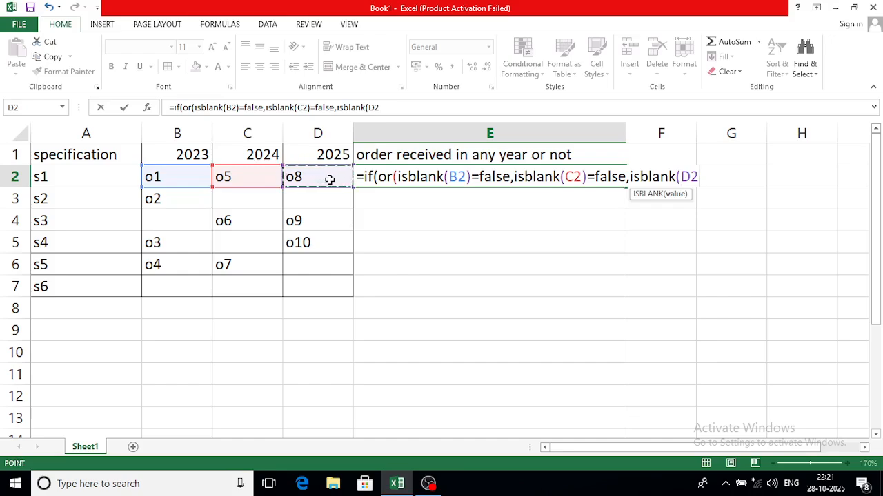
type(")=fals")
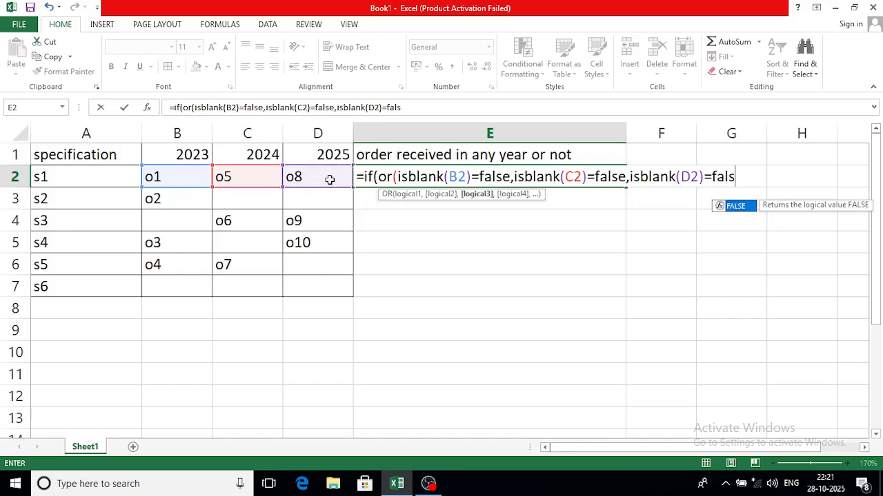
type("e)")
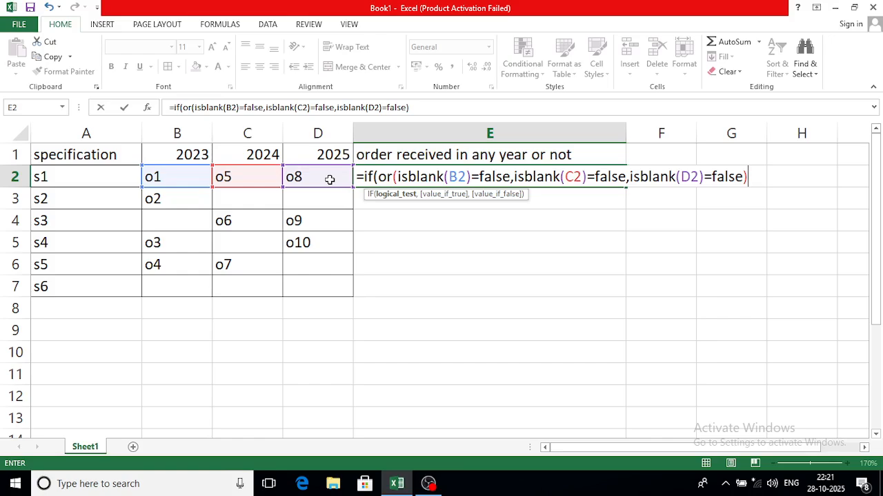
Step: Complete the E2 formula so IF returns "y" when true and "n" when false
type(",")
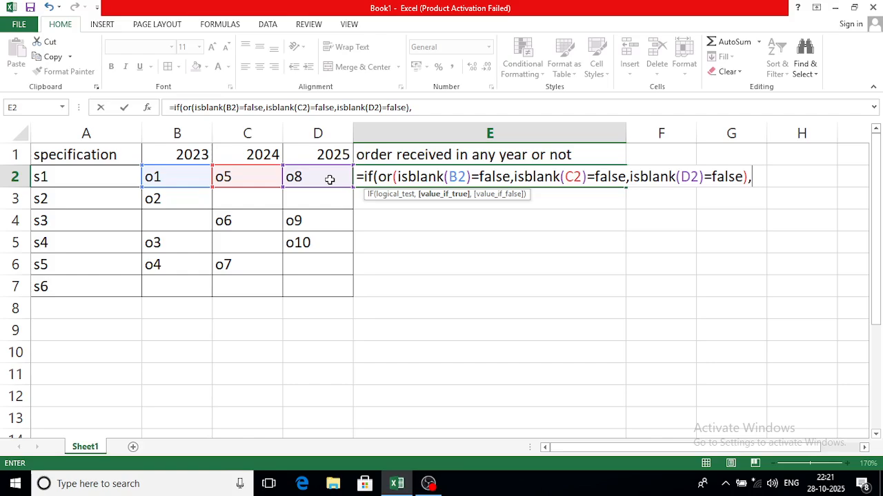
type("\"y\",")
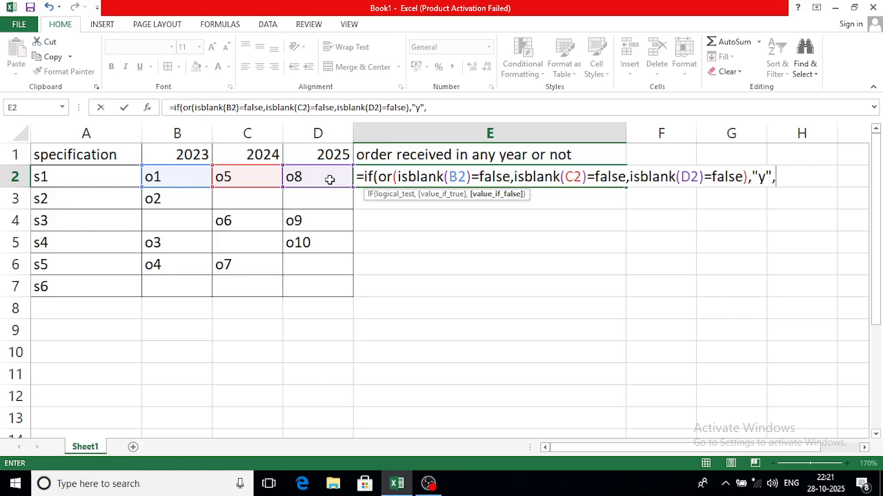
type("\"n\")")
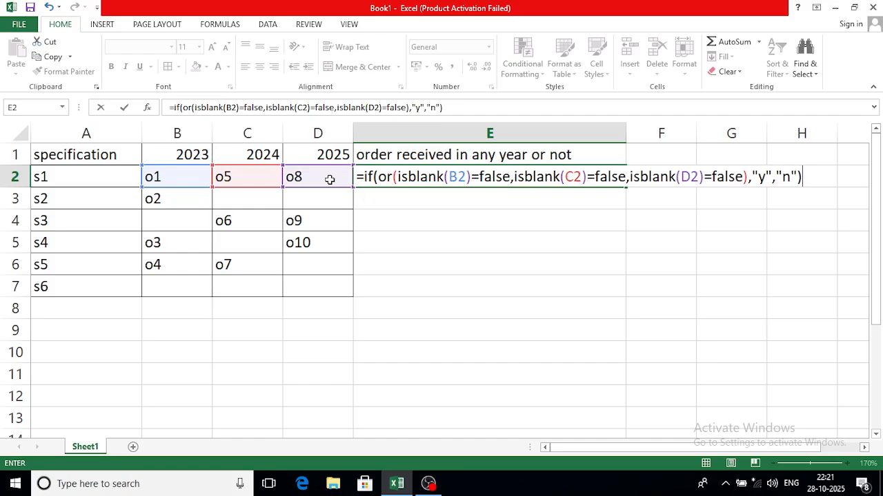
key("Return")
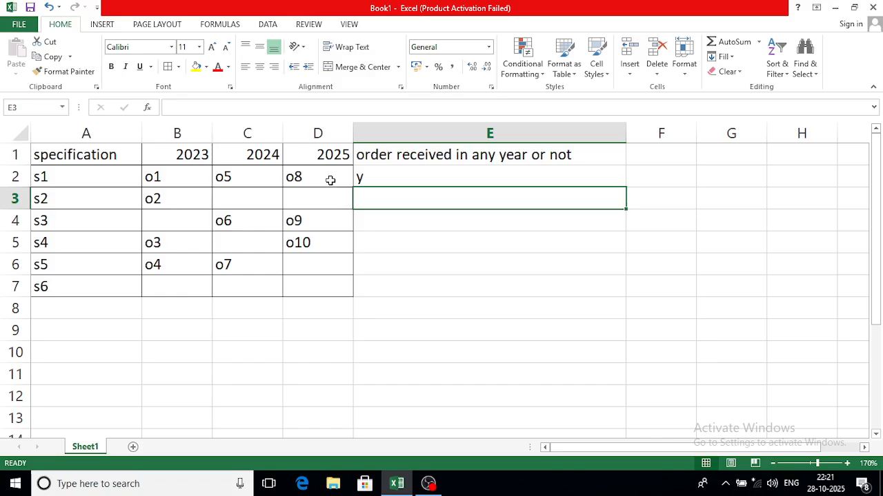
Step: Fill the E2 formula down through E7 for the remaining specifications
left_click(600, 178)
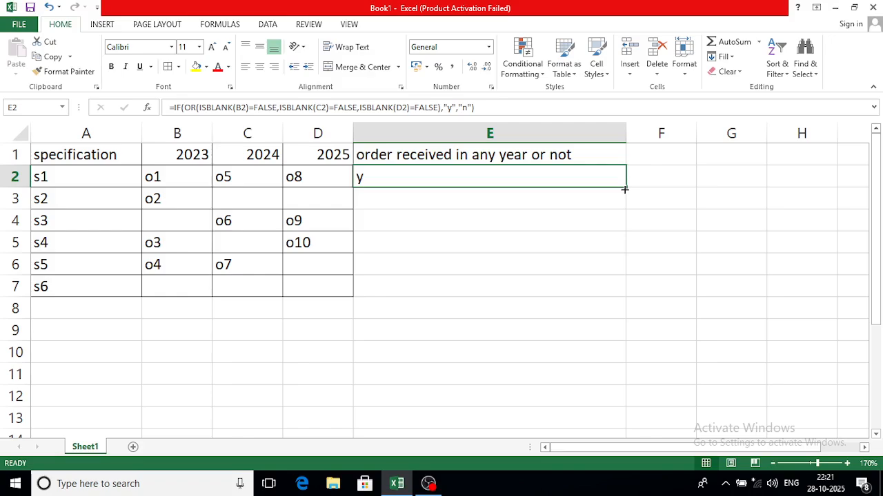
double_click(624, 188)
left_click(622, 192)
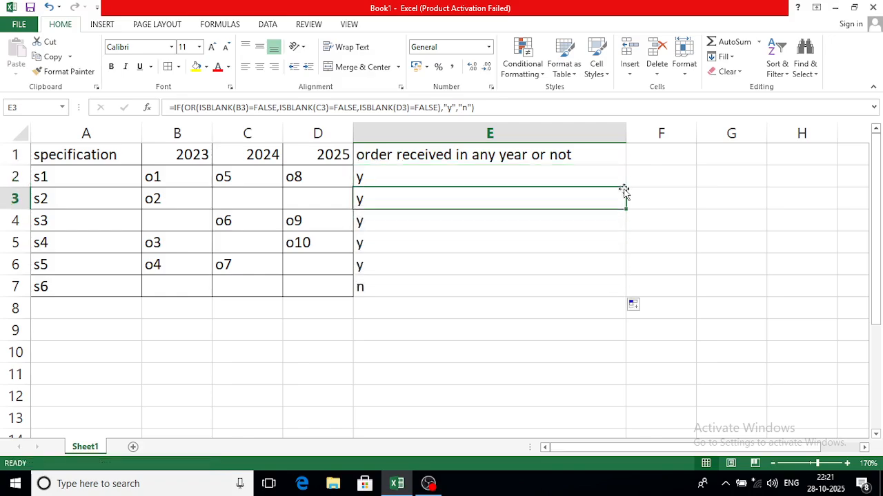